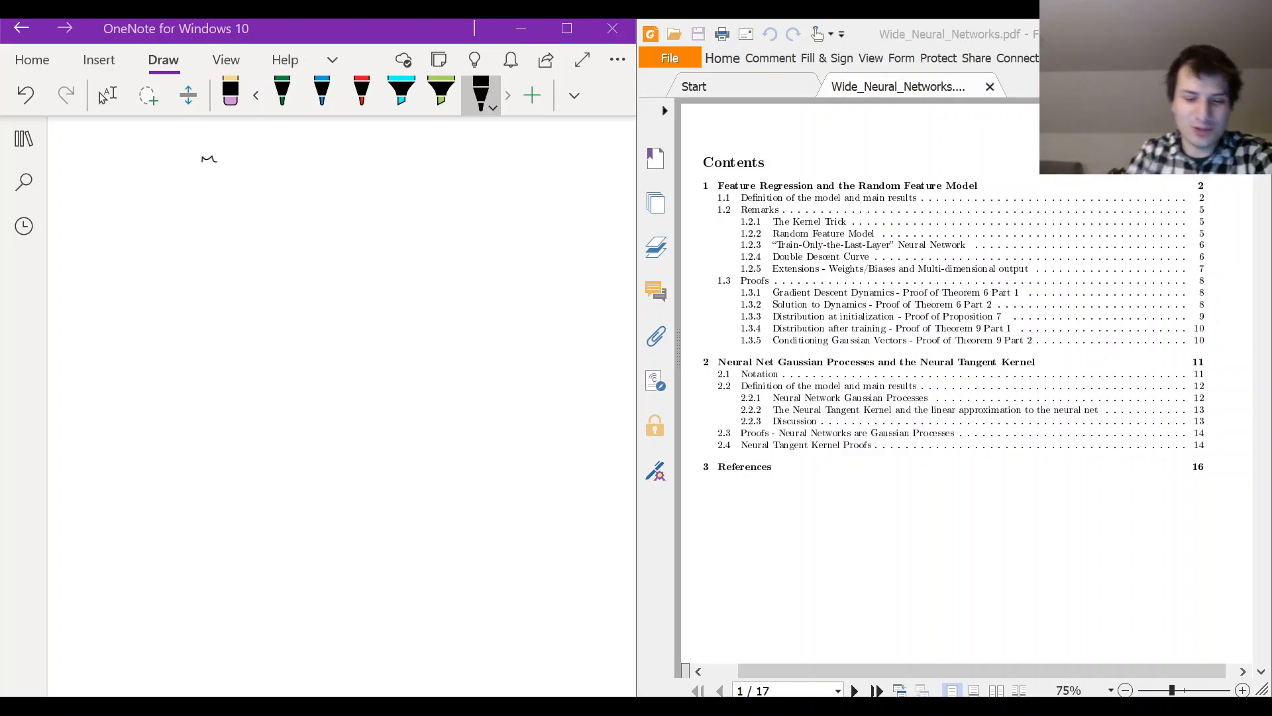
# - Handwrite the title "Wide Neural Networks" in black pen across the top of the page
pyautogui.moveTo(102, 194); pyautogui.dragTo(150, 194)
pyautogui.moveTo(158, 209)
pyautogui.mouseDown()
pyautogui.moveTo(160, 243)
pyautogui.moveTo(298, 214)
pyautogui.moveTo(354, 231)
pyautogui.mouseUp()
pyautogui.moveTo(358, 193)
pyautogui.mouseDown()
pyautogui.moveTo(359, 237)
pyautogui.moveTo(420, 191)
pyautogui.moveTo(437, 233)
pyautogui.mouseUp()
pyautogui.moveTo(443, 184); pyautogui.dragTo(444, 231)
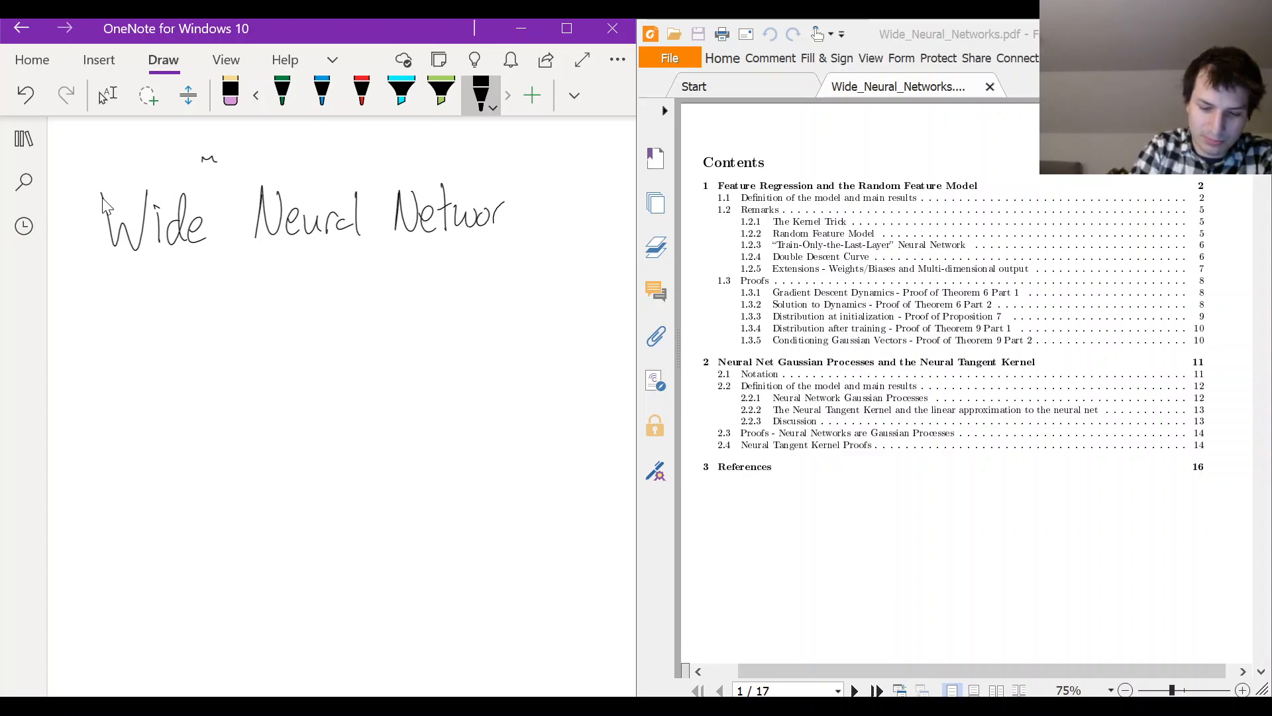
pyautogui.moveTo(513, 186)
pyautogui.mouseDown()
pyautogui.moveTo(527, 225)
pyautogui.moveTo(545, 228)
pyautogui.mouseUp()
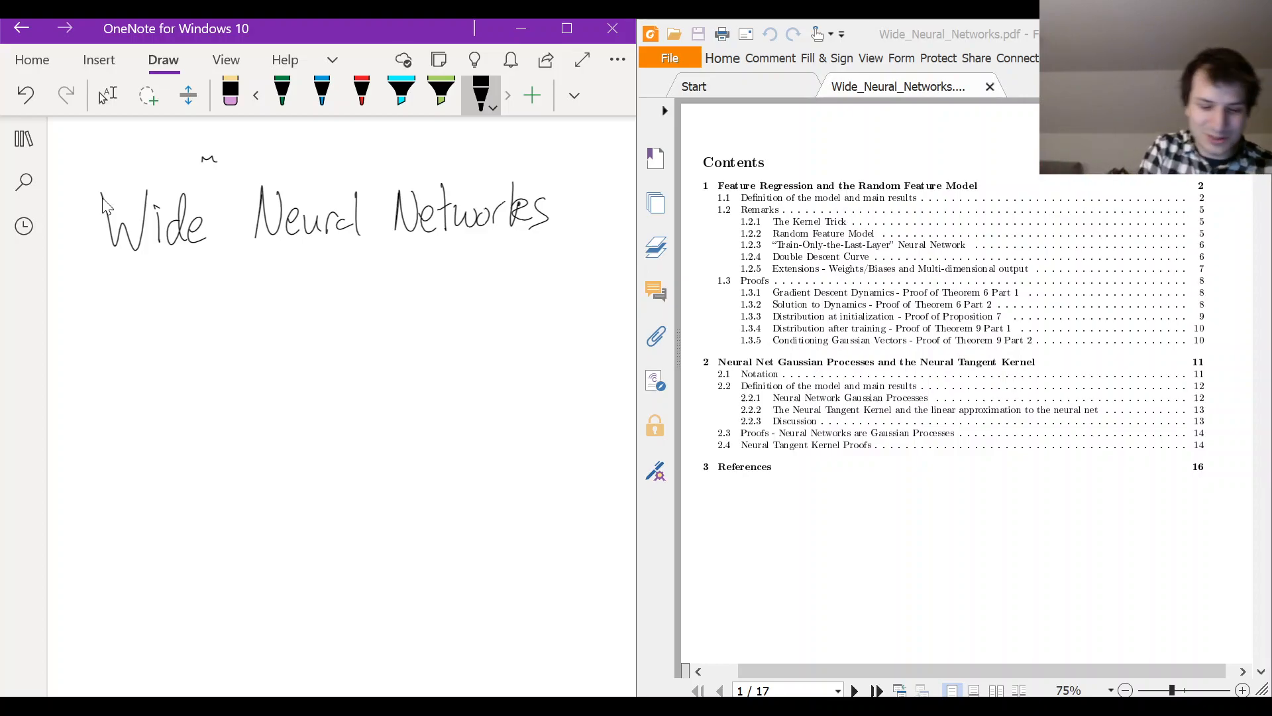
# - Write "Wide Neural Networks" stacked below the title with an ≈ sign beside it
pyautogui.moveTo(108, 337)
pyautogui.mouseDown()
pyautogui.moveTo(137, 339)
pyautogui.moveTo(150, 363)
pyautogui.mouseUp()
pyautogui.moveTo(169, 342); pyautogui.dragTo(159, 362)
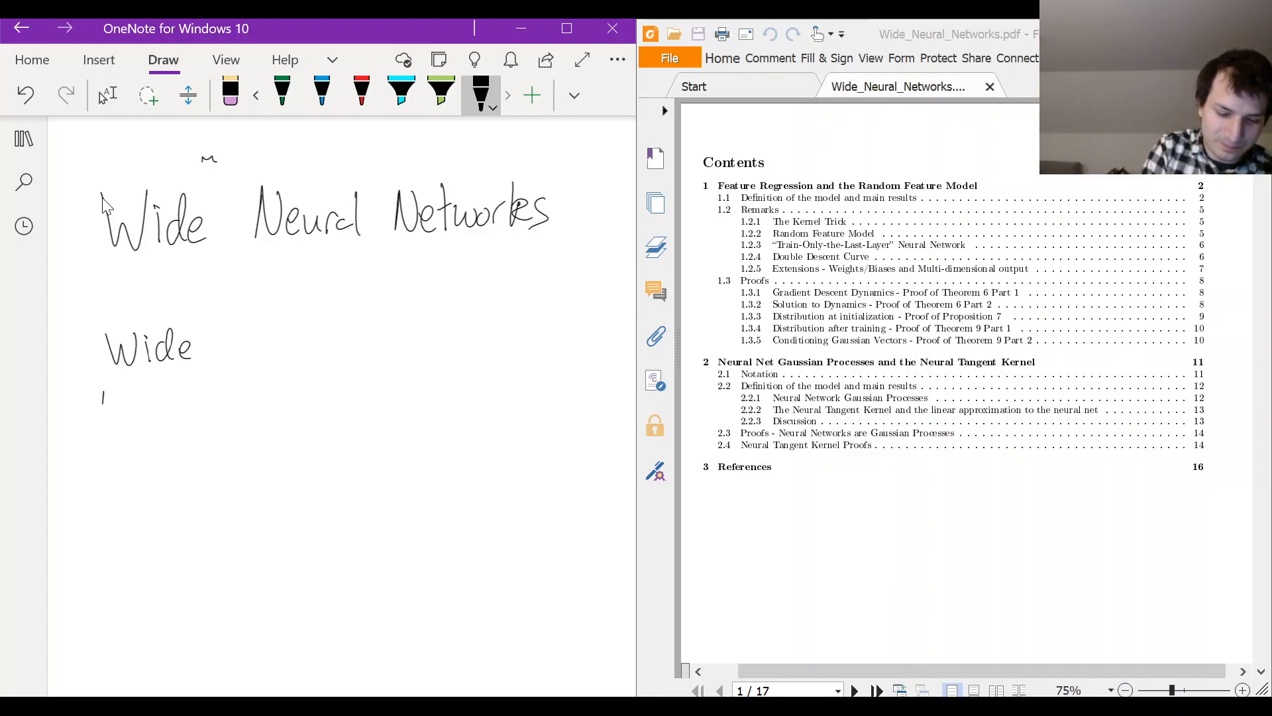
pyautogui.moveTo(120, 402); pyautogui.dragTo(133, 416)
pyautogui.moveTo(138, 396)
pyautogui.mouseDown()
pyautogui.moveTo(149, 412)
pyautogui.moveTo(168, 407)
pyautogui.mouseUp()
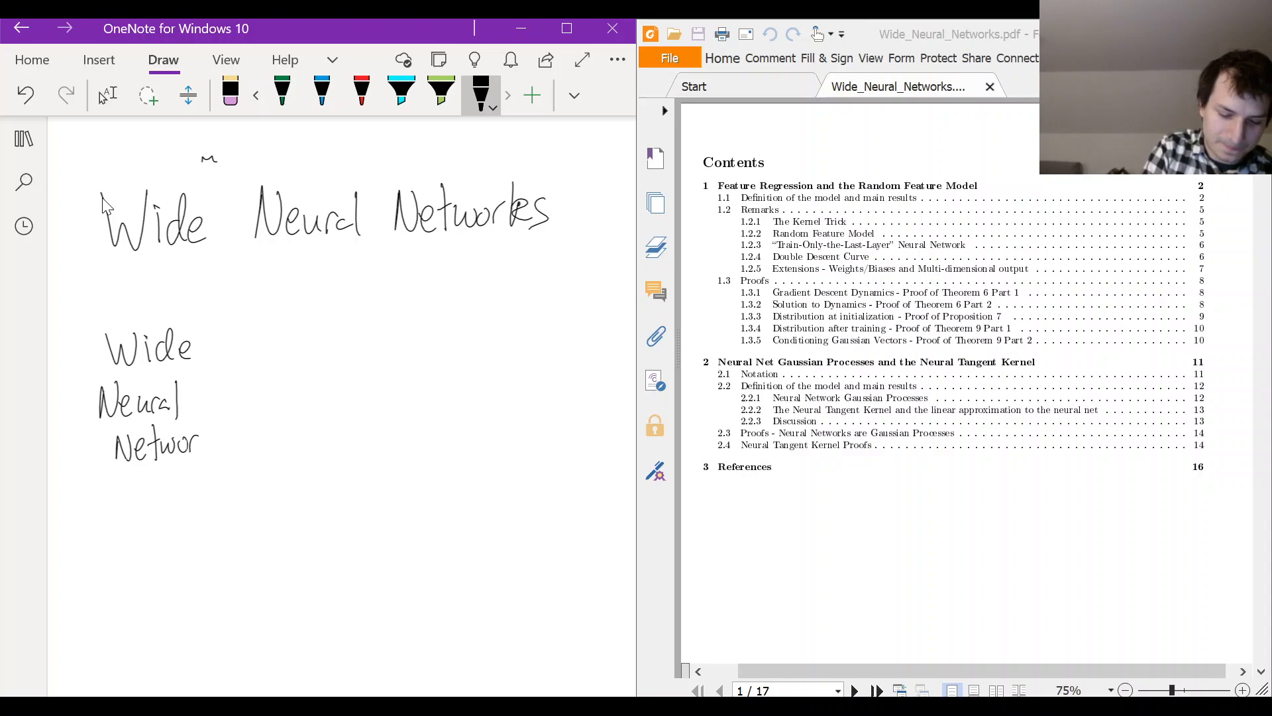
pyautogui.moveTo(204, 417); pyautogui.dragTo(211, 453)
pyautogui.moveTo(205, 438); pyautogui.dragTo(230, 451)
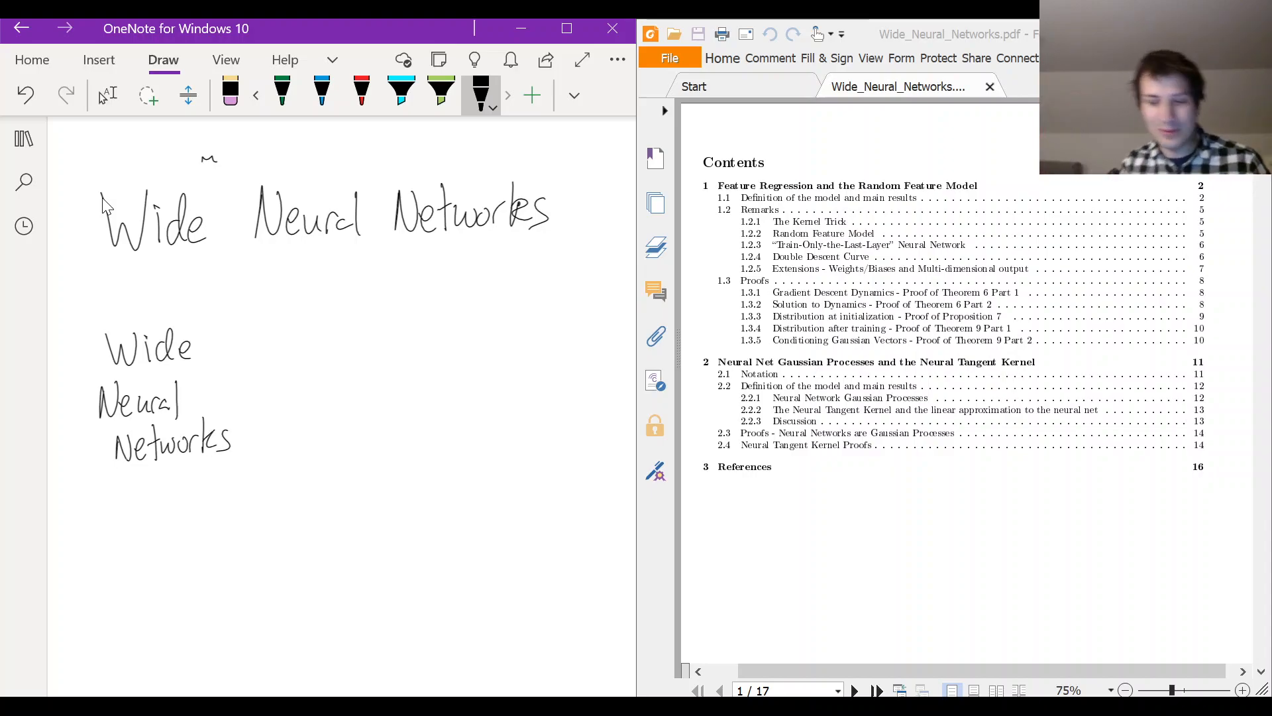
pyautogui.moveTo(307, 382); pyautogui.dragTo(378, 378)
pyautogui.moveTo(307, 418); pyautogui.dragTo(369, 407)
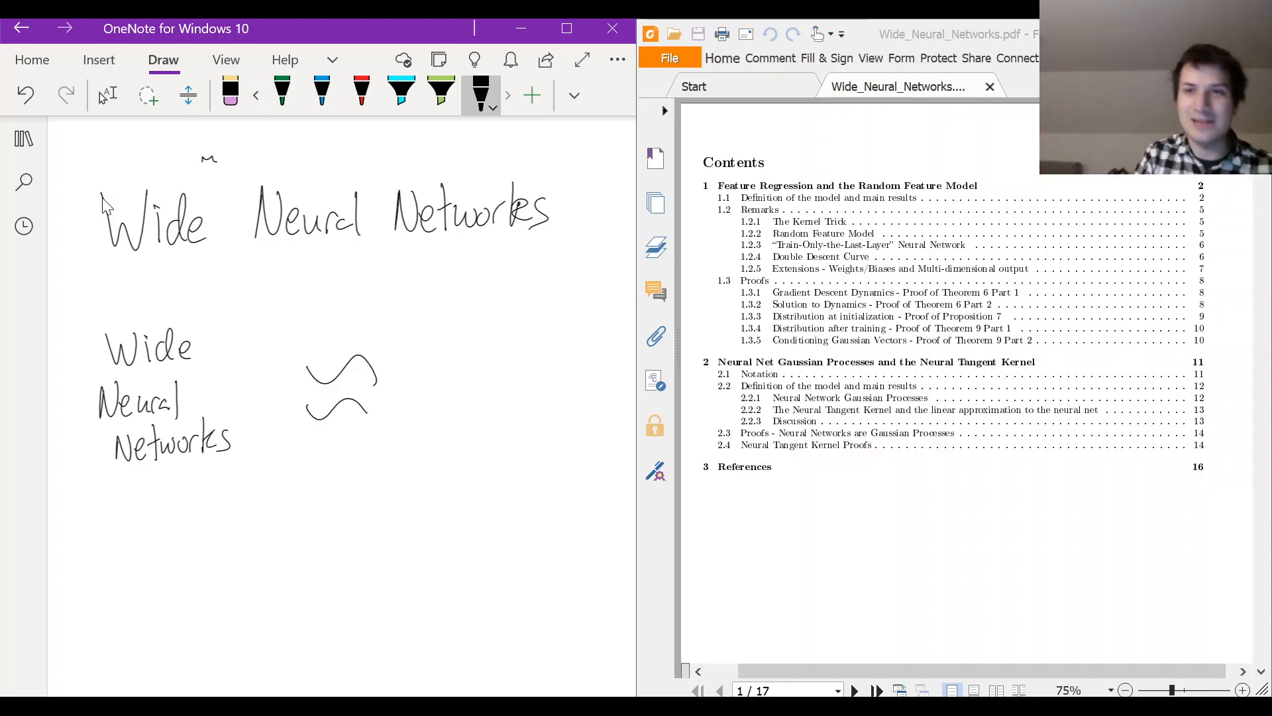
# - Write "Linear (Random) Feature Regression Model" to the right, adding an arrow at (Random)
pyautogui.moveTo(436, 316)
pyautogui.mouseDown()
pyautogui.moveTo(453, 346)
pyautogui.moveTo(490, 346)
pyautogui.mouseUp()
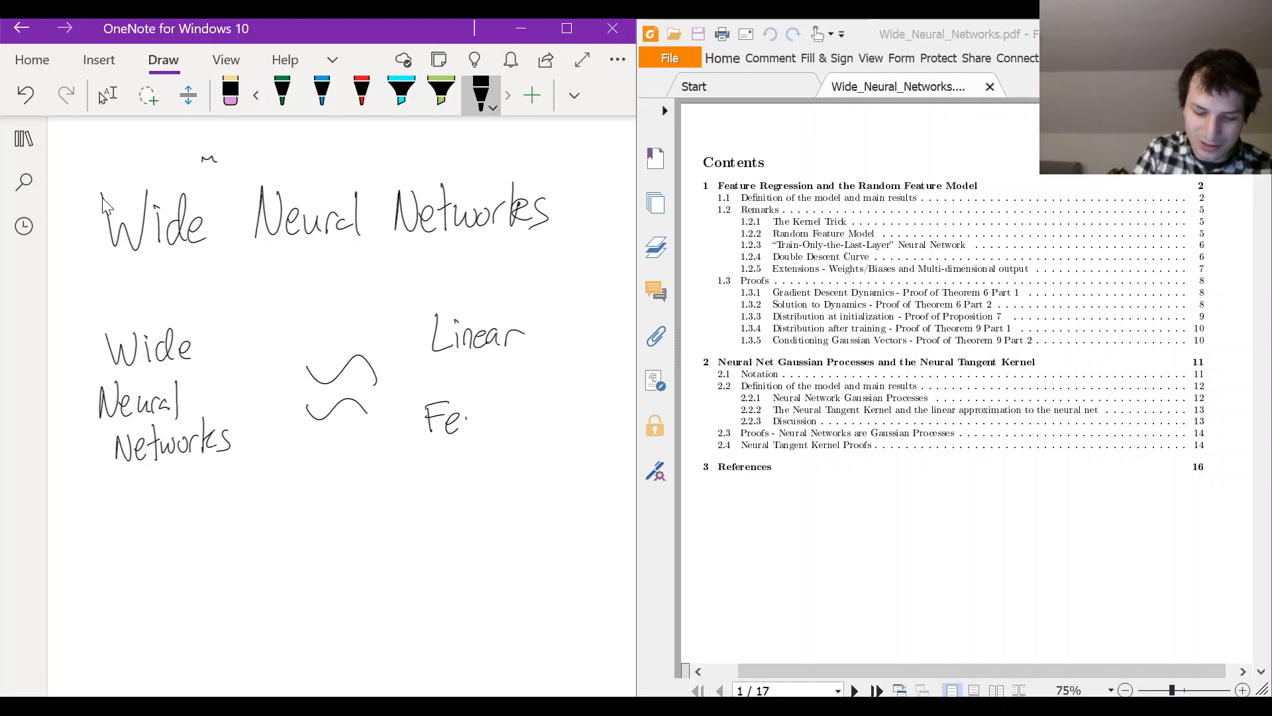
pyautogui.moveTo(406, 452); pyautogui.dragTo(435, 472)
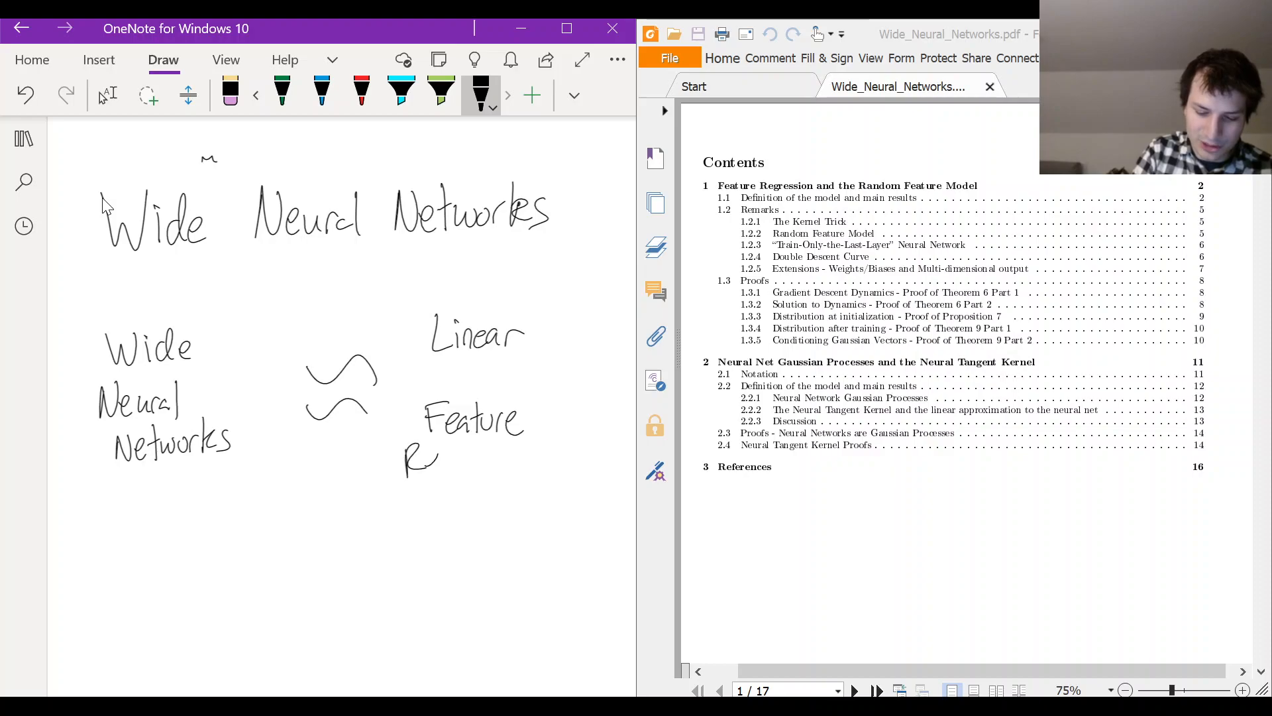
pyautogui.moveTo(499, 448); pyautogui.dragTo(504, 468)
pyautogui.moveTo(505, 453); pyautogui.dragTo(526, 469)
pyautogui.moveTo(541, 440)
pyautogui.mouseDown()
pyautogui.moveTo(544, 454)
pyautogui.moveTo(591, 459)
pyautogui.mouseUp()
pyautogui.moveTo(602, 430); pyautogui.dragTo(604, 464)
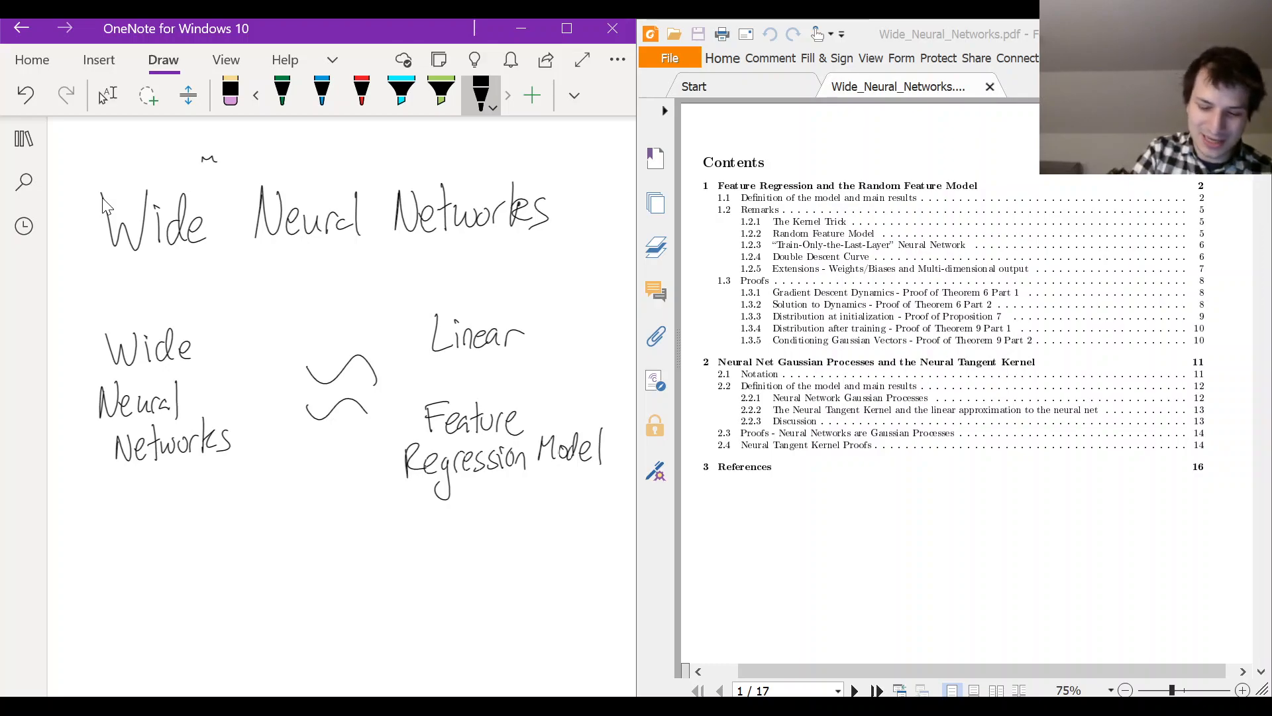
pyautogui.moveTo(454, 376); pyautogui.dragTo(527, 393)
pyautogui.moveTo(418, 350); pyautogui.dragTo(416, 406)
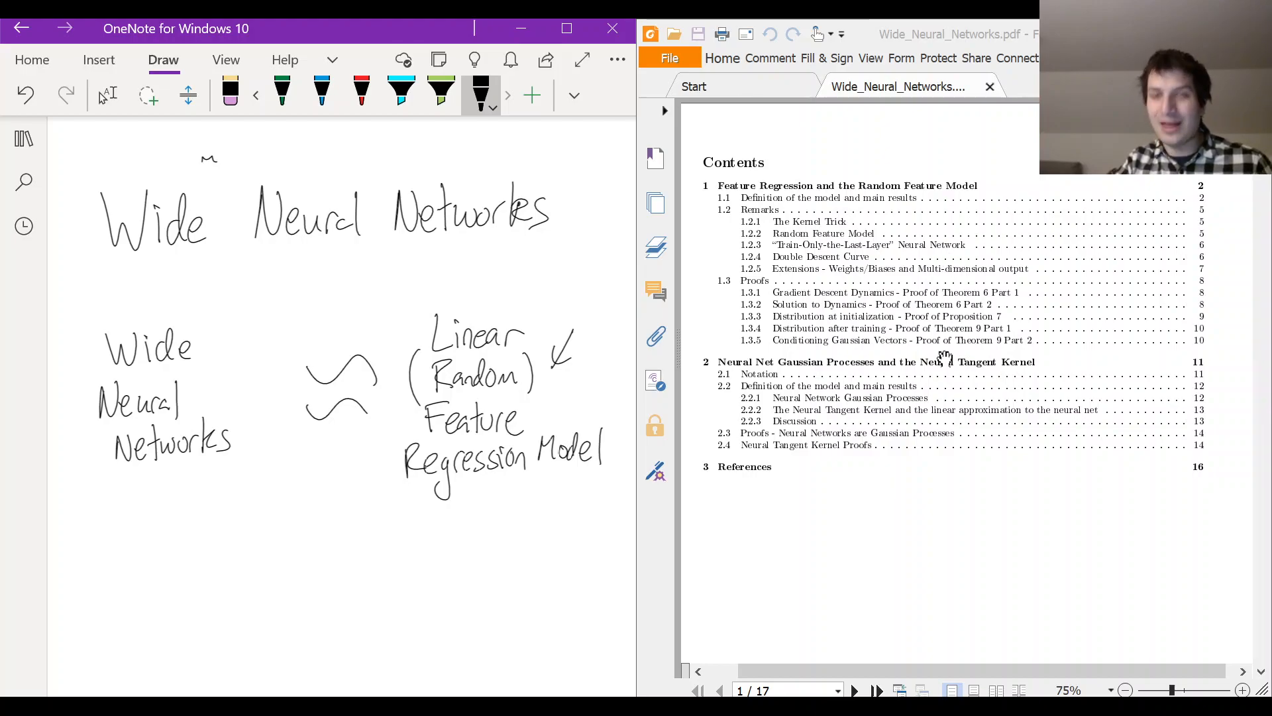
pyautogui.scroll(-3, 944, 358)
pyautogui.scroll(-2, 944, 358)
pyautogui.scroll(-4, 945, 357)
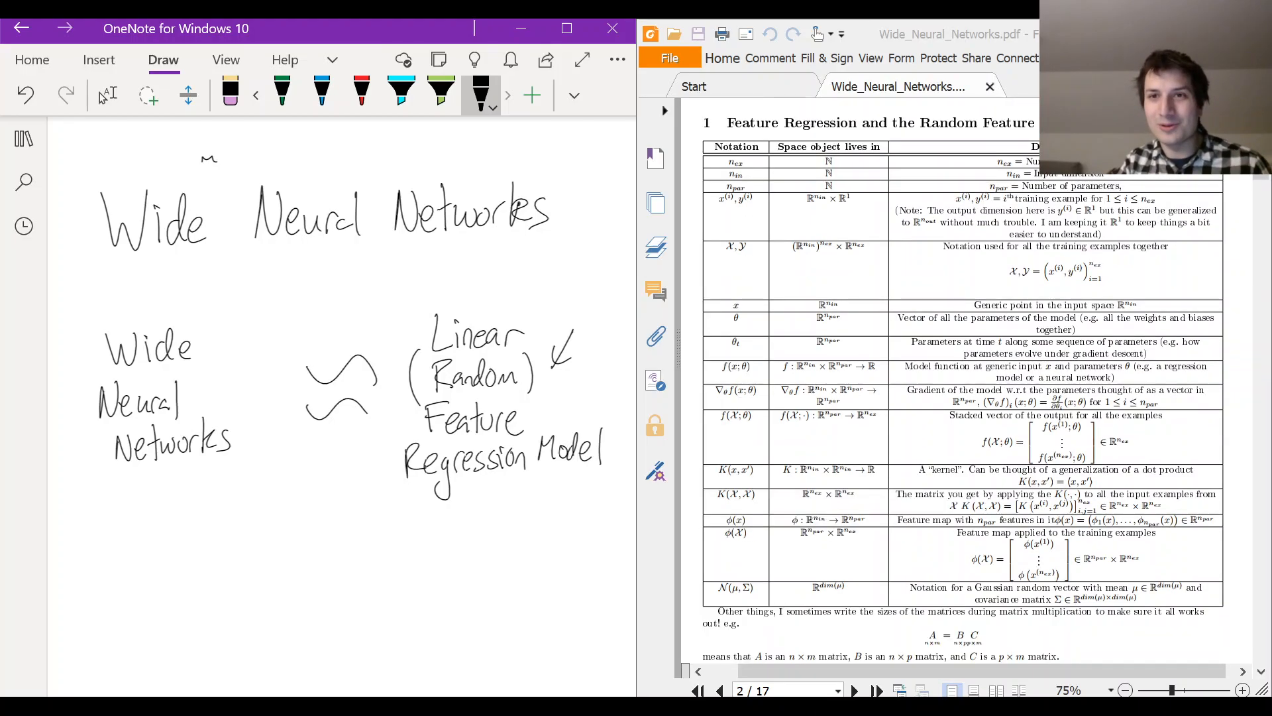
pyautogui.scroll(1, 945, 359)
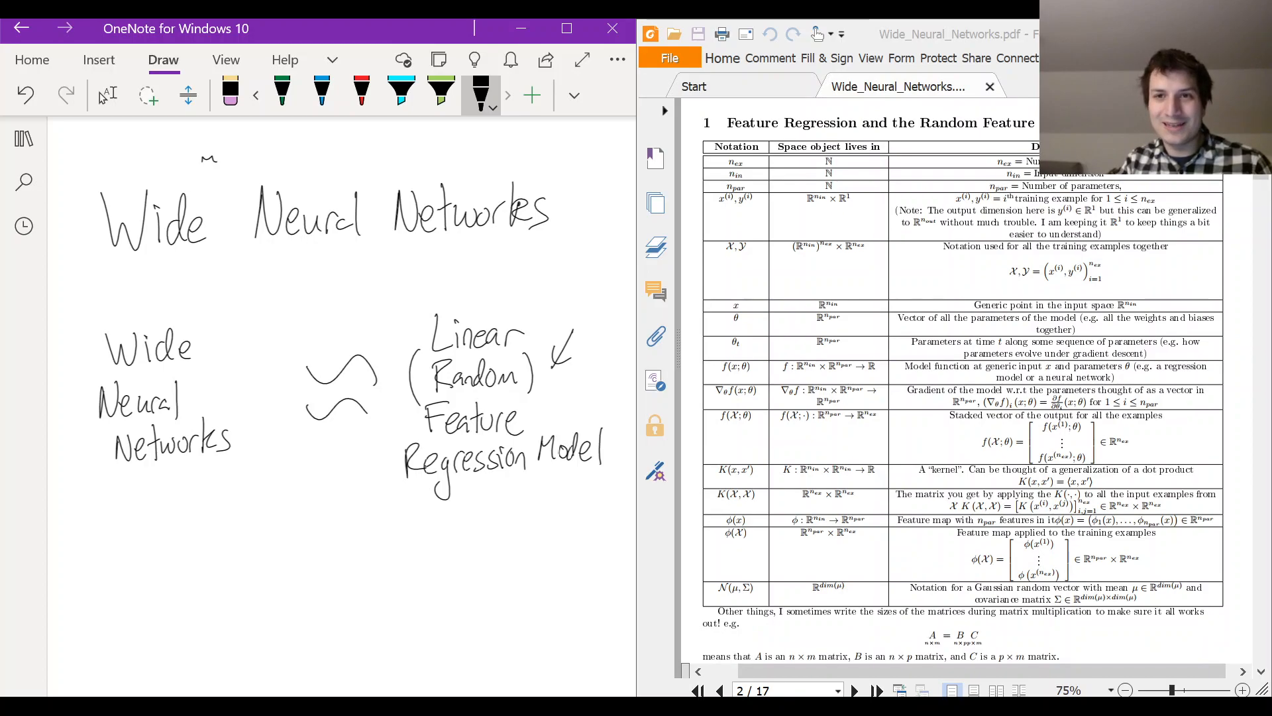
pyautogui.scroll(-1, 872, 368)
pyautogui.scroll(1, 872, 368)
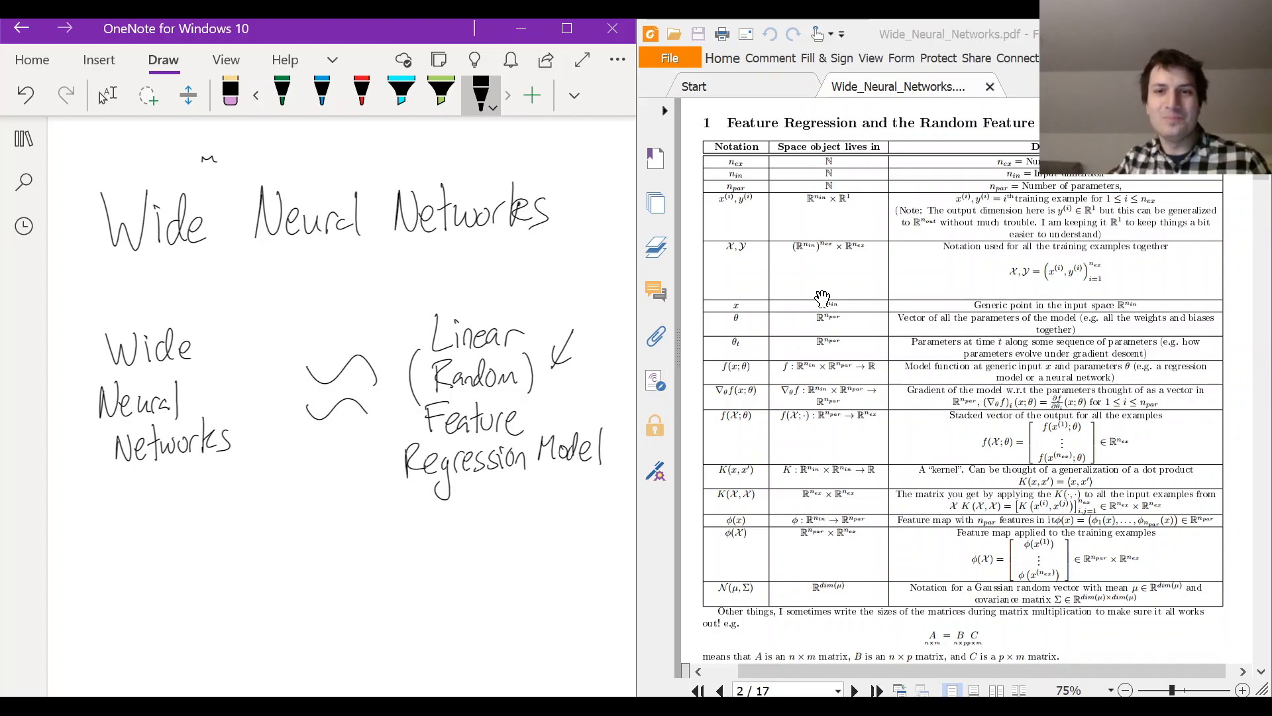
pyautogui.scroll(-1, 822, 297)
pyautogui.scroll(-1, 810, 301)
pyautogui.scroll(-2, 810, 301)
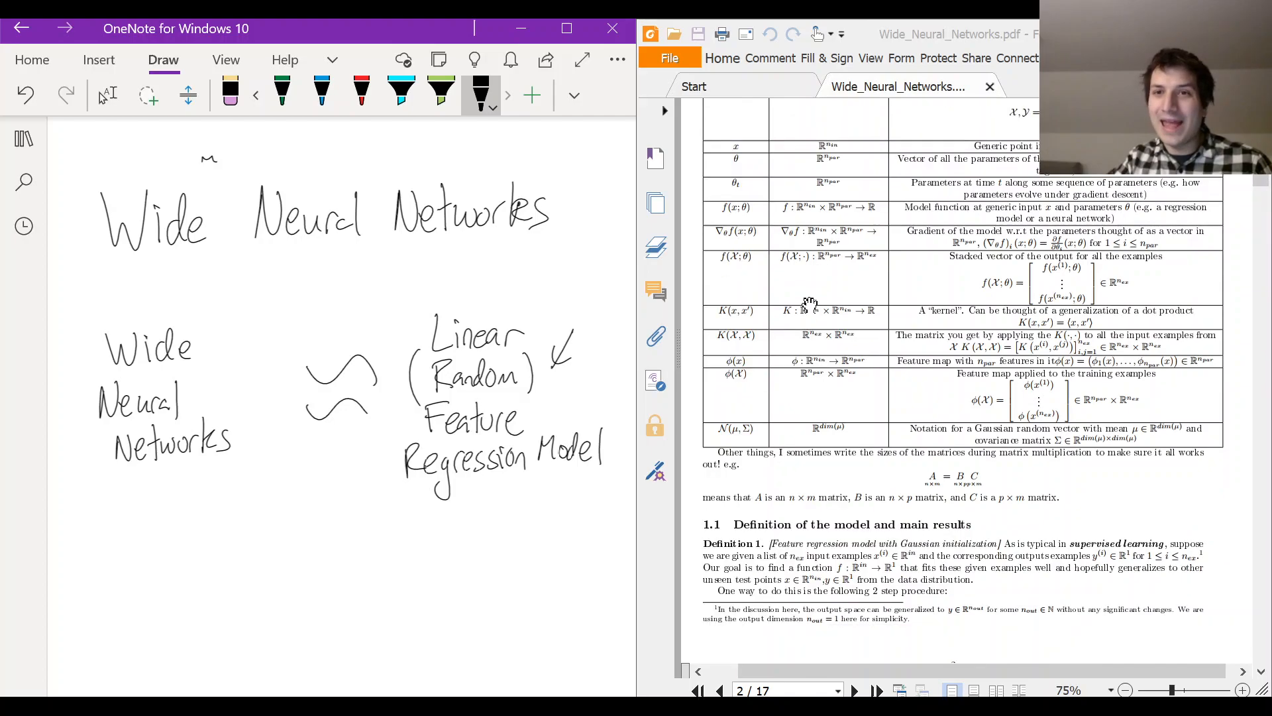
pyautogui.scroll(-5, 810, 301)
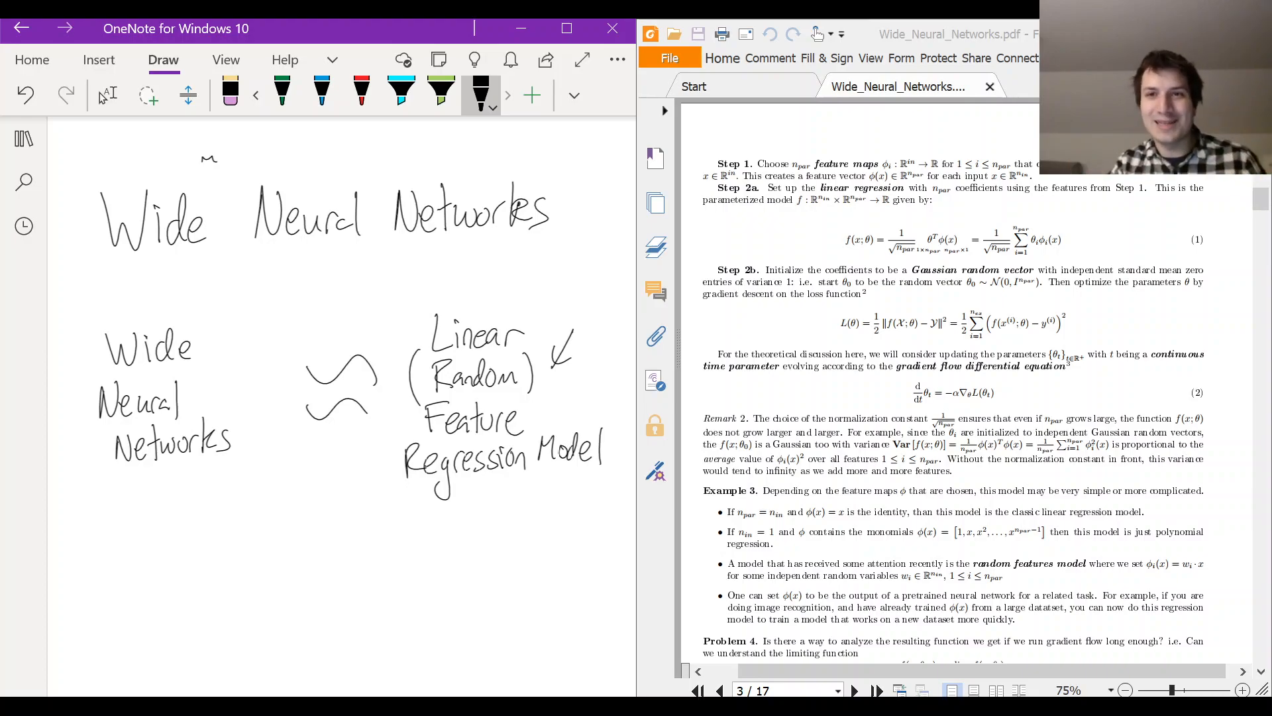
pyautogui.scroll(5, 954, 398)
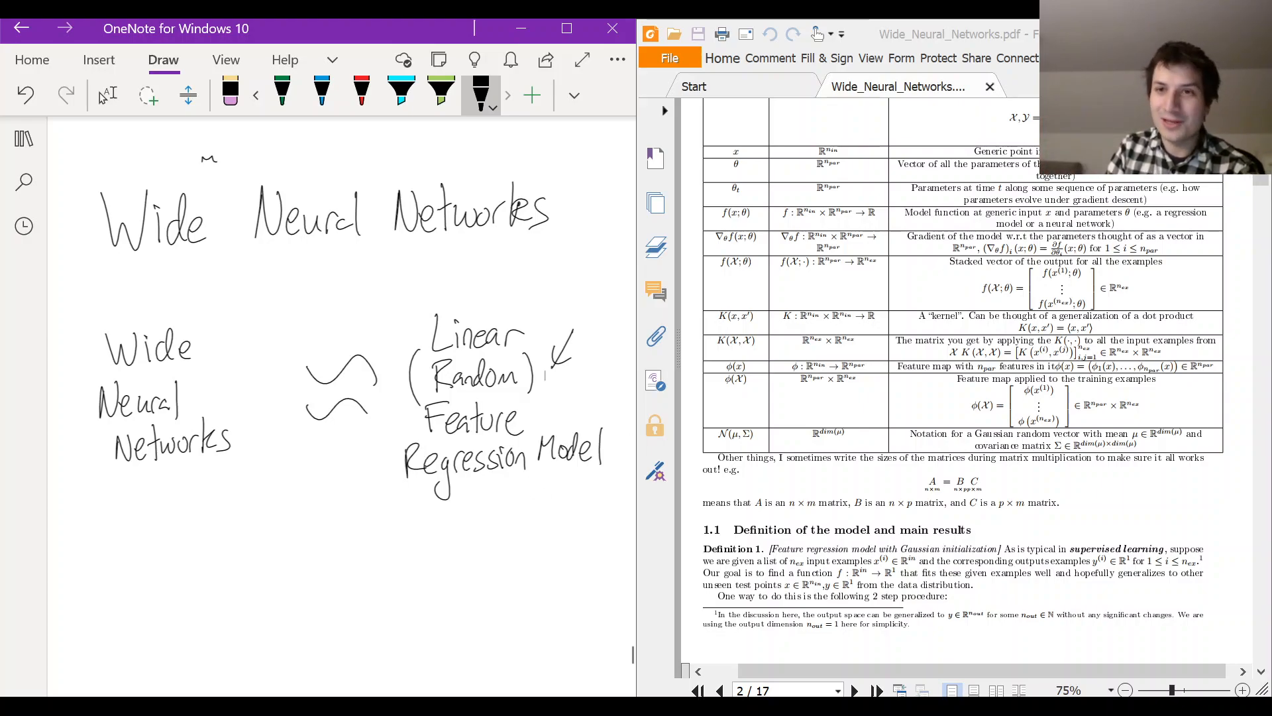
pyautogui.scroll(-2, 349, 348)
pyautogui.scroll(-1, 347, 348)
# - Write the heading "Main Result of Feature Regression" below the earlier notes
pyautogui.click(106, 95)
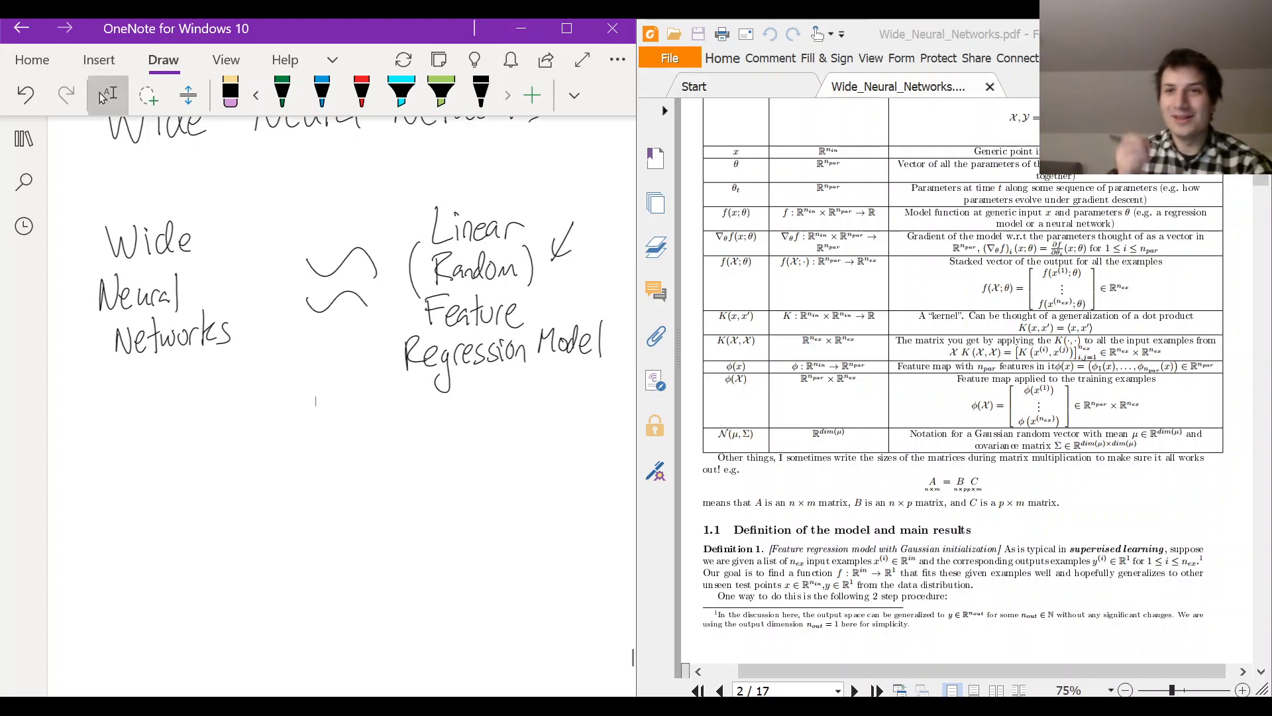
pyautogui.moveTo(112, 449)
pyautogui.mouseDown()
pyautogui.moveTo(130, 485)
pyautogui.moveTo(176, 483)
pyautogui.mouseUp()
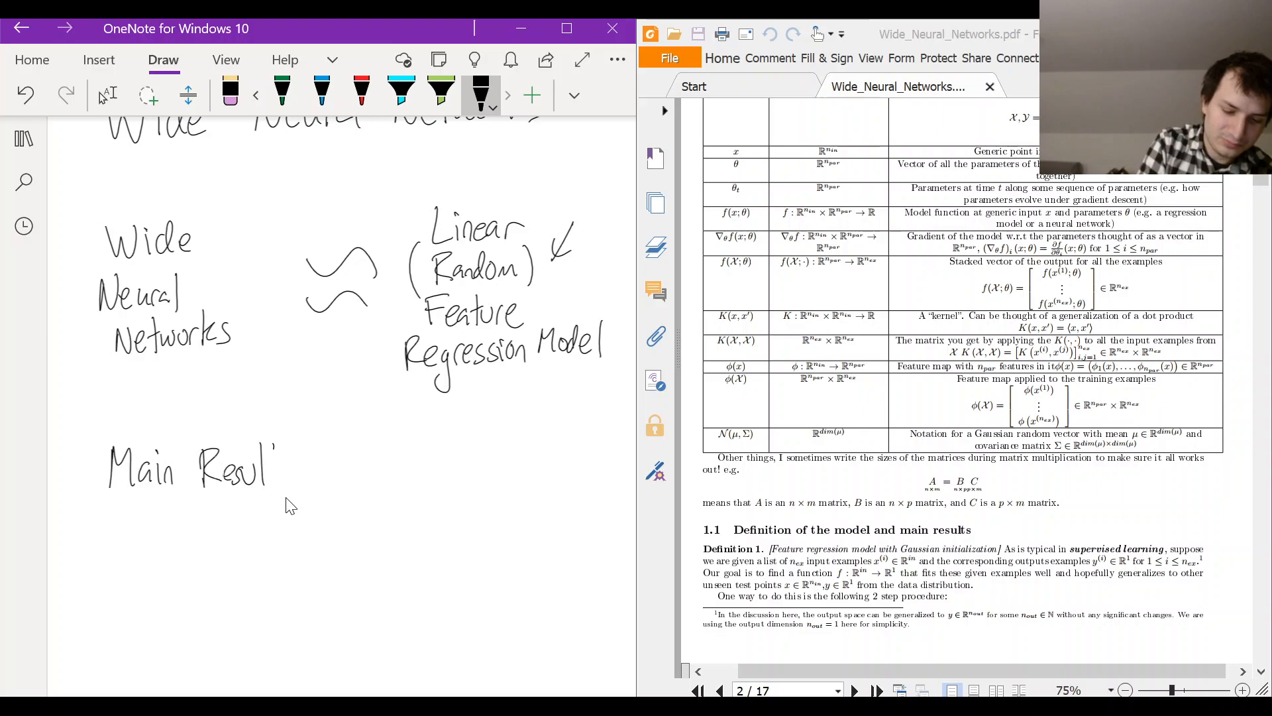
pyautogui.moveTo(273, 443); pyautogui.dragTo(275, 484)
pyautogui.moveTo(266, 464); pyautogui.dragTo(318, 480)
pyautogui.moveTo(334, 443)
pyautogui.mouseDown()
pyautogui.moveTo(332, 482)
pyautogui.moveTo(343, 457)
pyautogui.mouseUp()
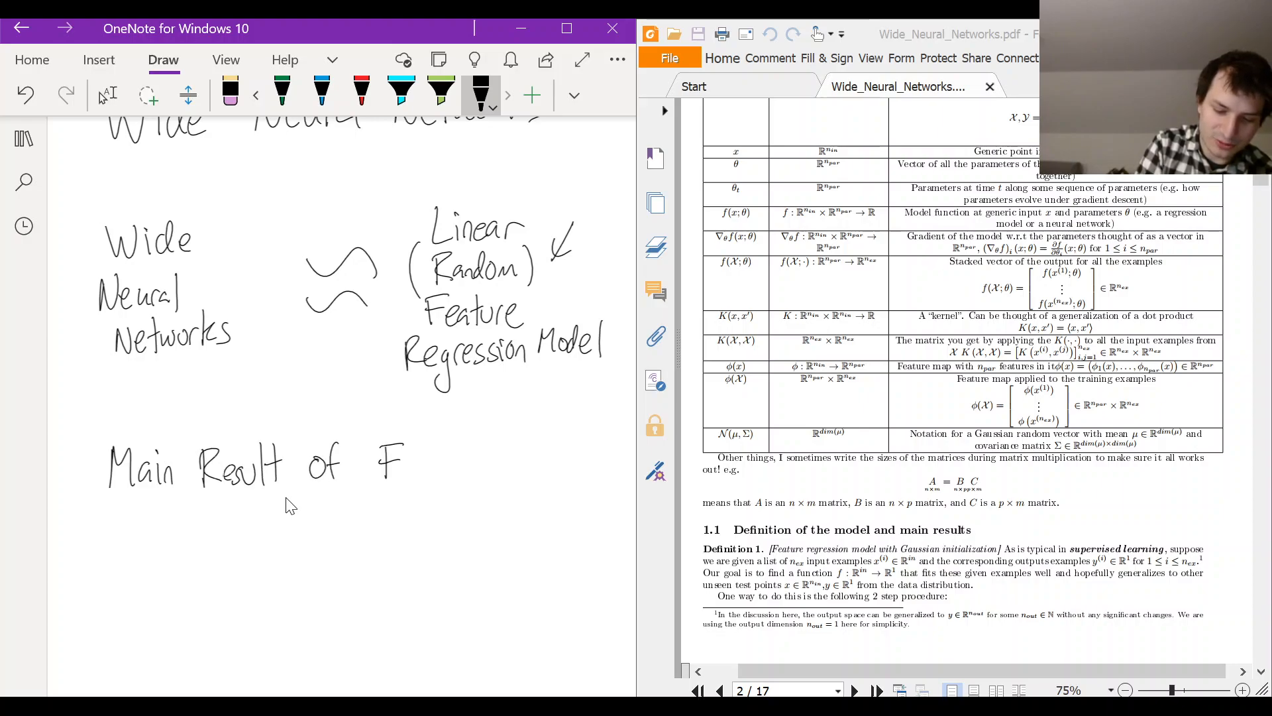
pyautogui.moveTo(492, 448)
pyautogui.mouseDown()
pyautogui.moveTo(507, 478)
pyautogui.moveTo(586, 468)
pyautogui.mouseUp()
pyautogui.moveTo(590, 454); pyautogui.dragTo(603, 473)
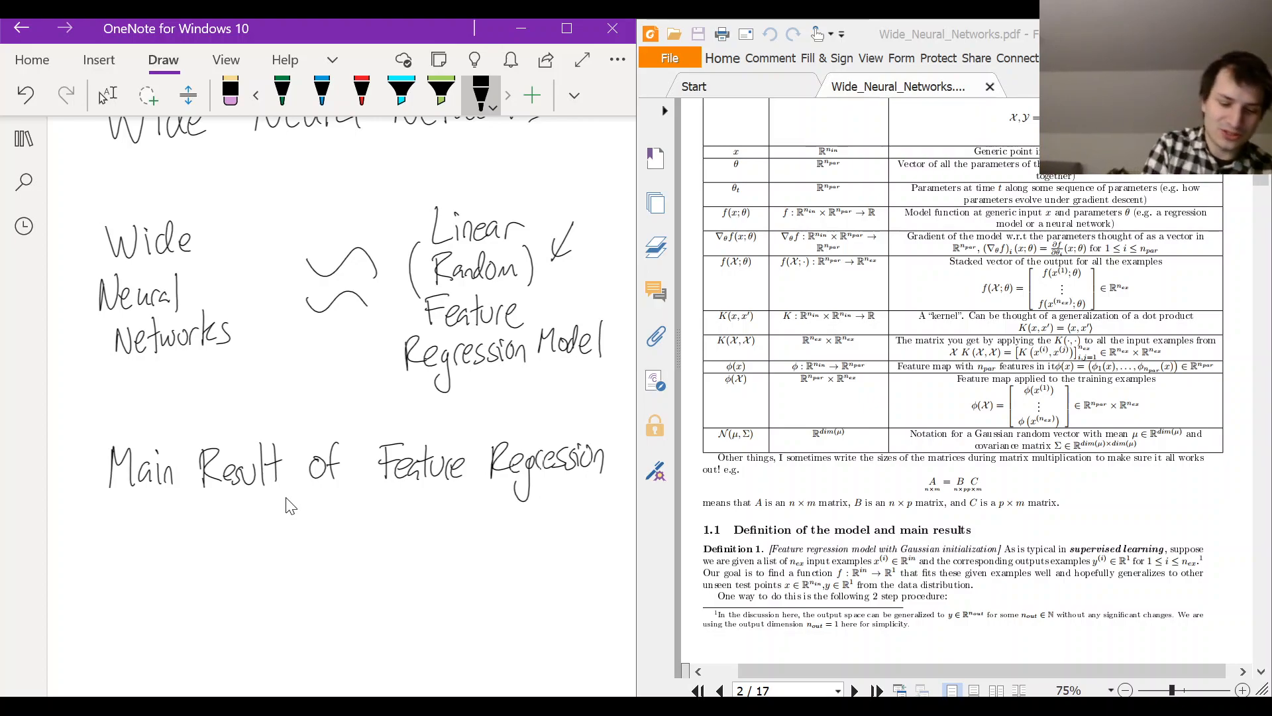
# - Draw a hooked arrow from the heading down to the kernel K(x,x')
pyautogui.moveTo(145, 507); pyautogui.dragTo(173, 541)
pyautogui.moveTo(257, 517)
pyautogui.mouseDown()
pyautogui.moveTo(256, 566)
pyautogui.moveTo(288, 567)
pyautogui.mouseUp()
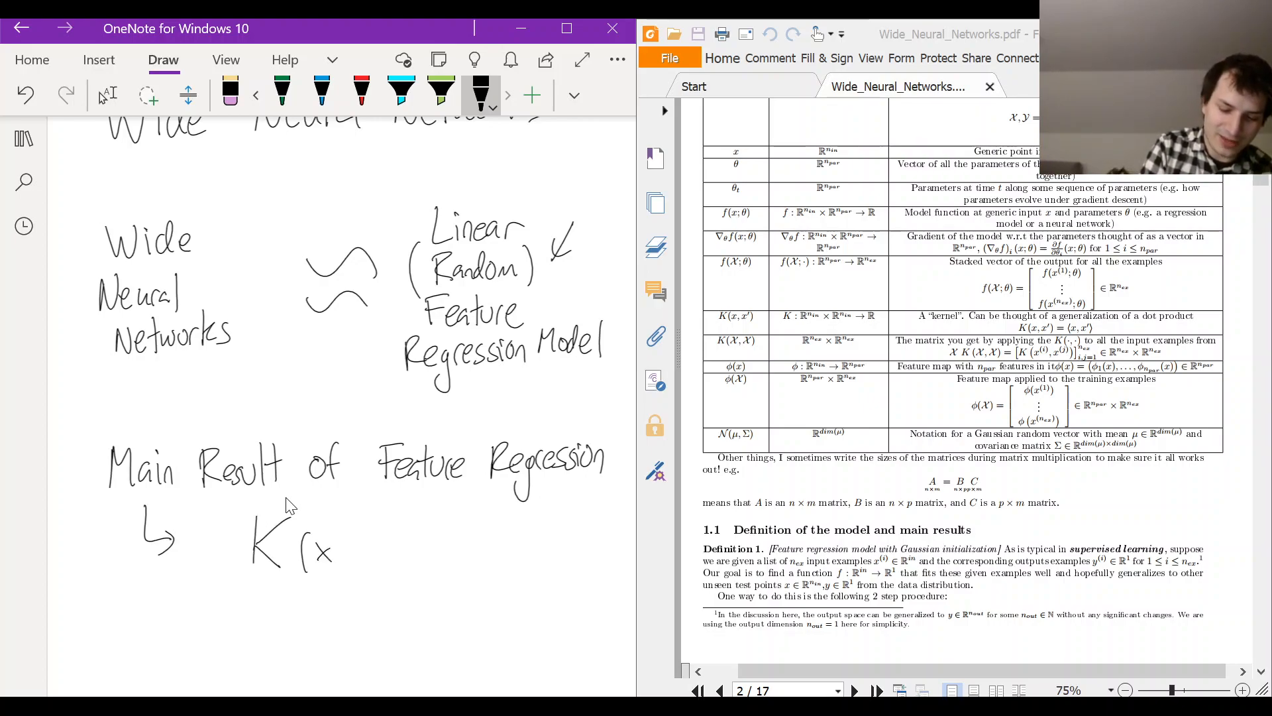
pyautogui.moveTo(367, 525); pyautogui.dragTo(370, 542)
pyautogui.moveTo(380, 522); pyautogui.dragTo(381, 567)
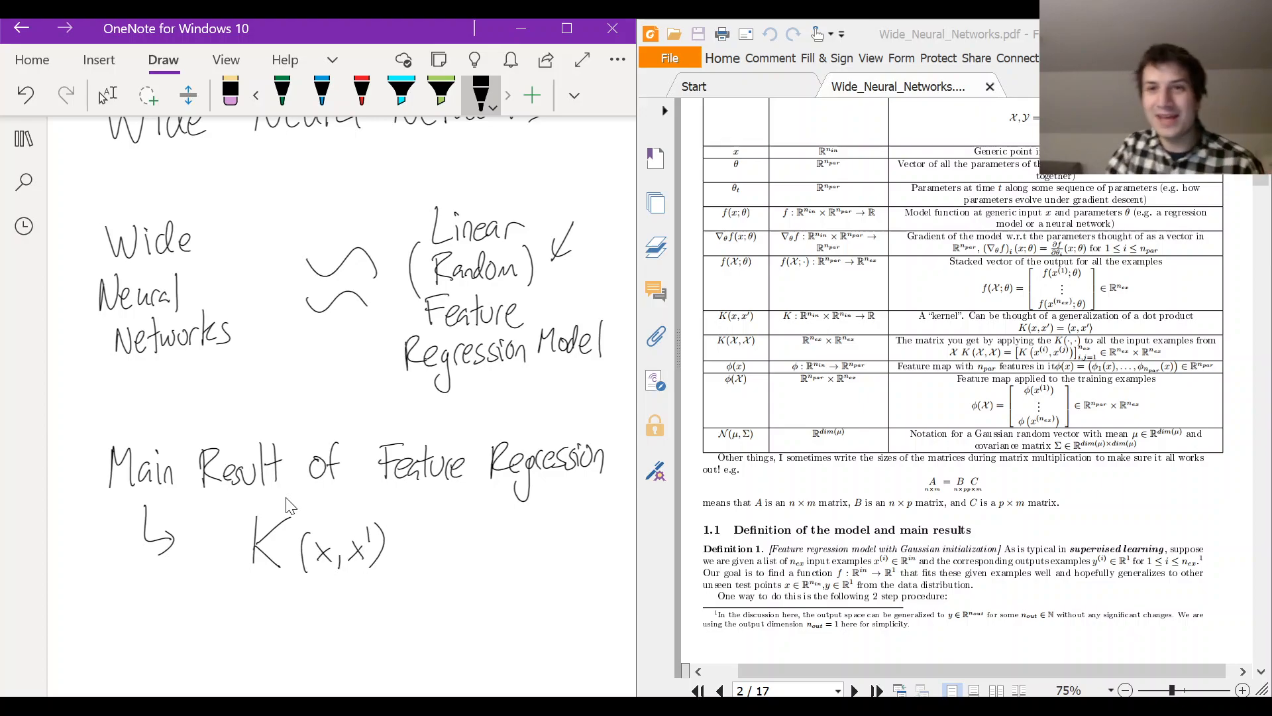
pyautogui.scroll(-3, 288, 505)
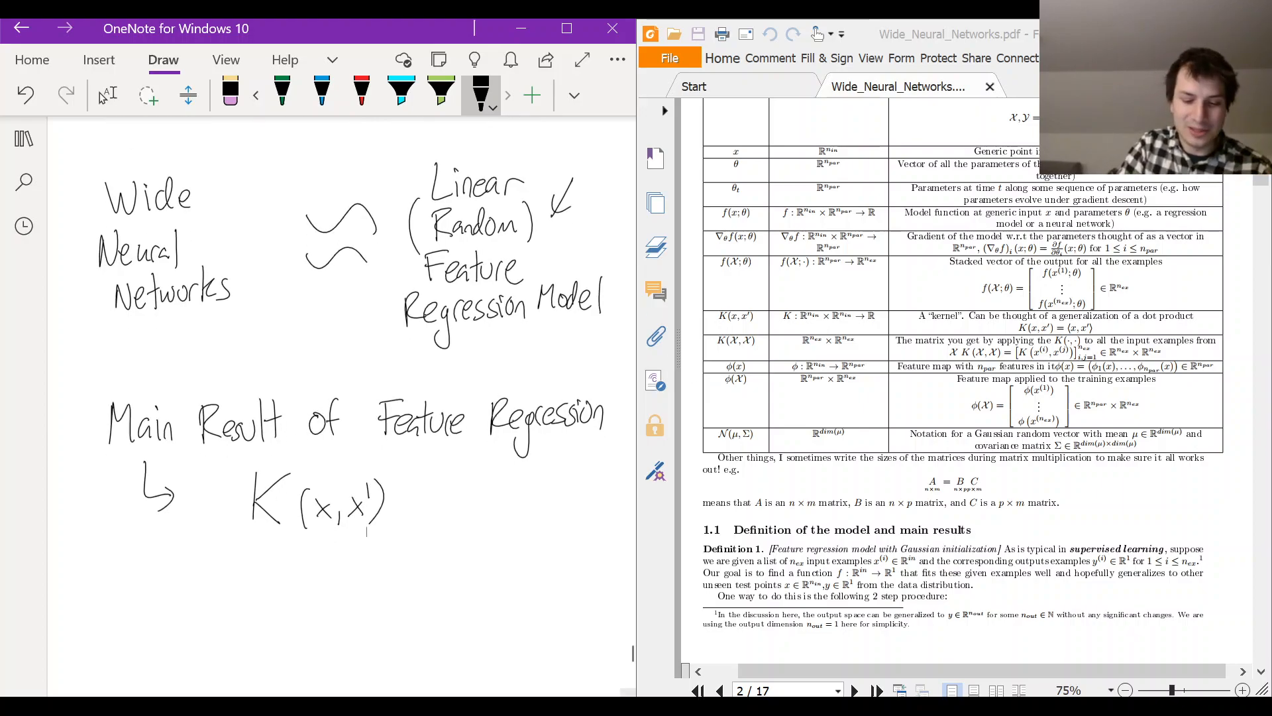
# - Draw a down-left arrow from K(x,x') to the note "Drives Training Dynamics"
pyautogui.moveTo(264, 474); pyautogui.dragTo(229, 527)
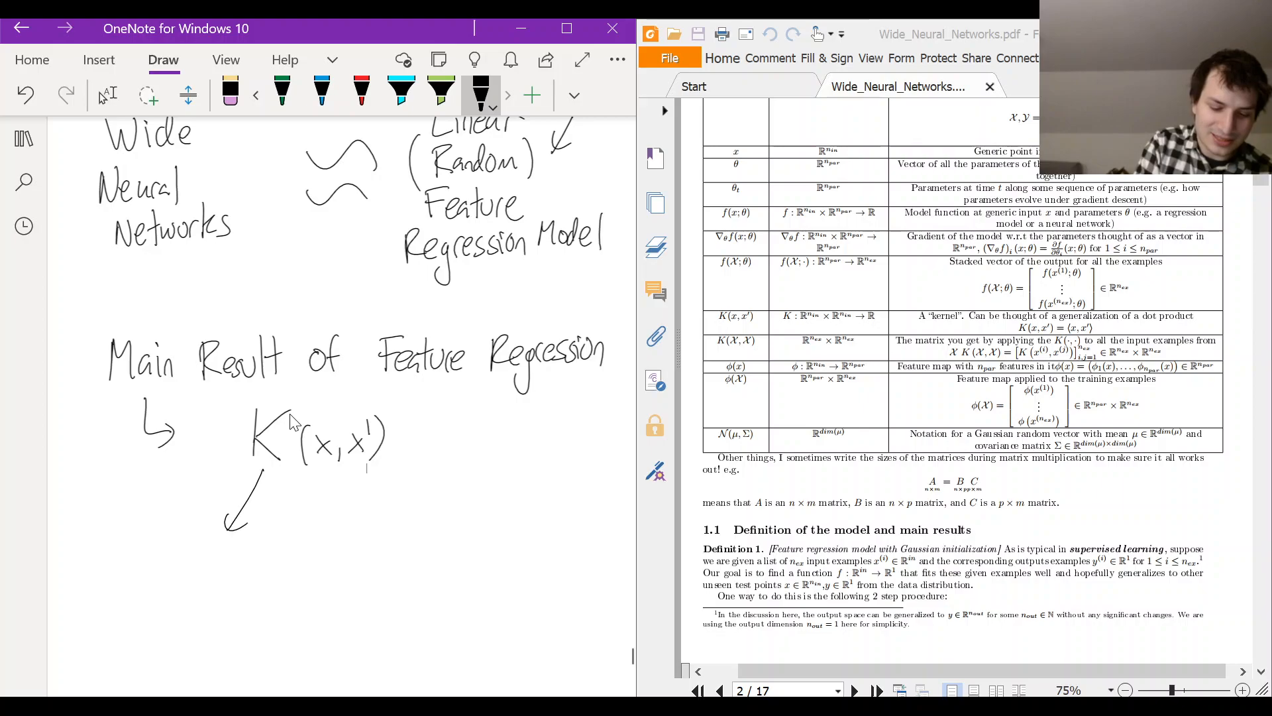
pyautogui.moveTo(131, 537)
pyautogui.mouseDown()
pyautogui.moveTo(179, 557)
pyautogui.moveTo(213, 615)
pyautogui.mouseUp()
pyautogui.moveTo(227, 559); pyautogui.dragTo(256, 610)
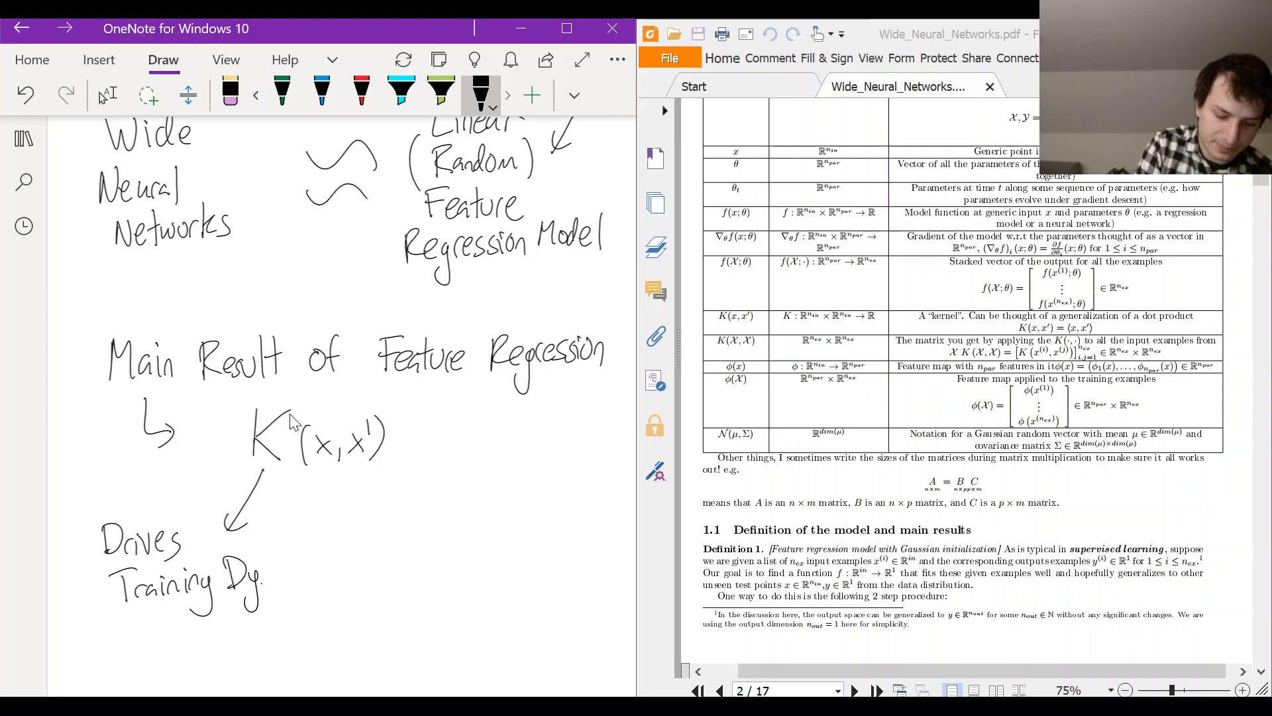
# - Draw a down-right arrow from K(x,x') to the note "Specifies the initialization"
pyautogui.moveTo(394, 472)
pyautogui.mouseDown()
pyautogui.moveTo(453, 525)
pyautogui.moveTo(498, 537)
pyautogui.moveTo(517, 524)
pyautogui.mouseUp()
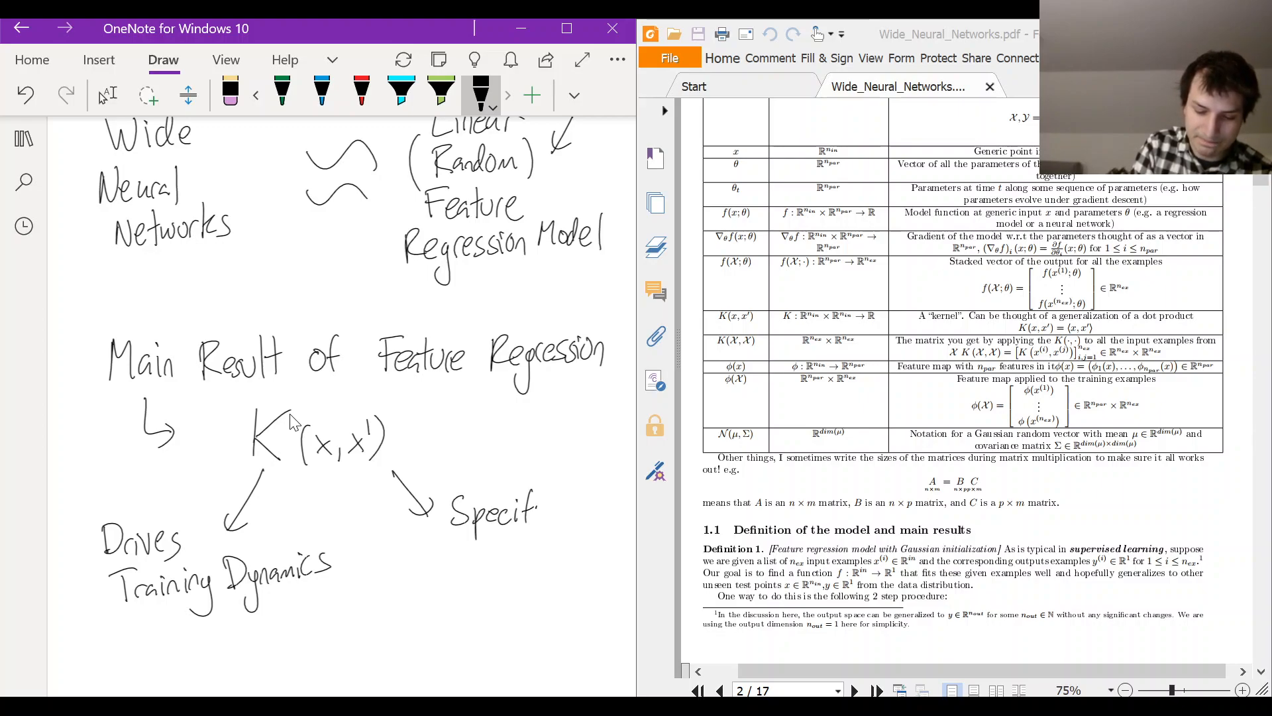
pyautogui.moveTo(426, 563); pyautogui.dragTo(439, 574)
pyautogui.moveTo(439, 557)
pyautogui.mouseDown()
pyautogui.moveTo(451, 577)
pyautogui.moveTo(489, 578)
pyautogui.mouseUp()
pyautogui.moveTo(491, 557)
pyautogui.mouseDown()
pyautogui.moveTo(505, 575)
pyautogui.moveTo(527, 571)
pyautogui.mouseUp()
pyautogui.moveTo(519, 557); pyautogui.dragTo(539, 557)
pyautogui.moveTo(537, 553)
pyautogui.mouseDown()
pyautogui.moveTo(537, 575)
pyautogui.moveTo(594, 562)
pyautogui.mouseUp()
pyautogui.moveTo(592, 537)
pyautogui.mouseDown()
pyautogui.moveTo(598, 567)
pyautogui.moveTo(620, 563)
pyautogui.mouseUp()
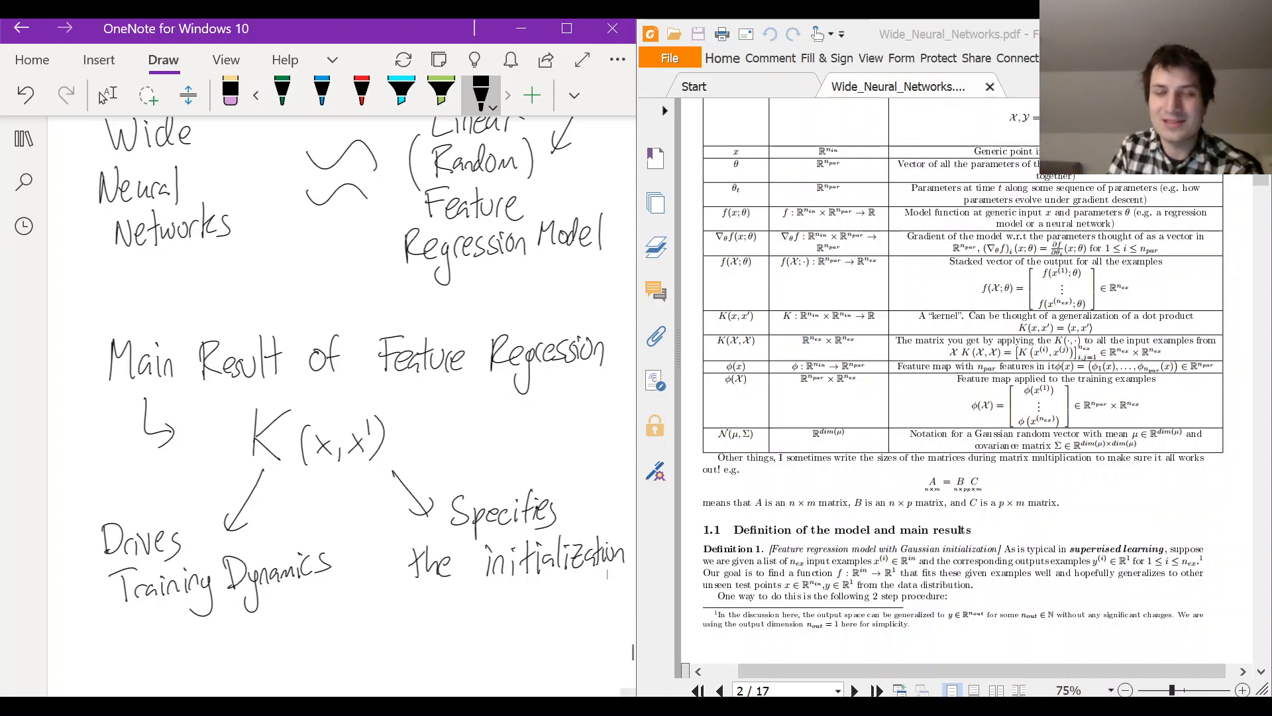
pyautogui.click(106, 94)
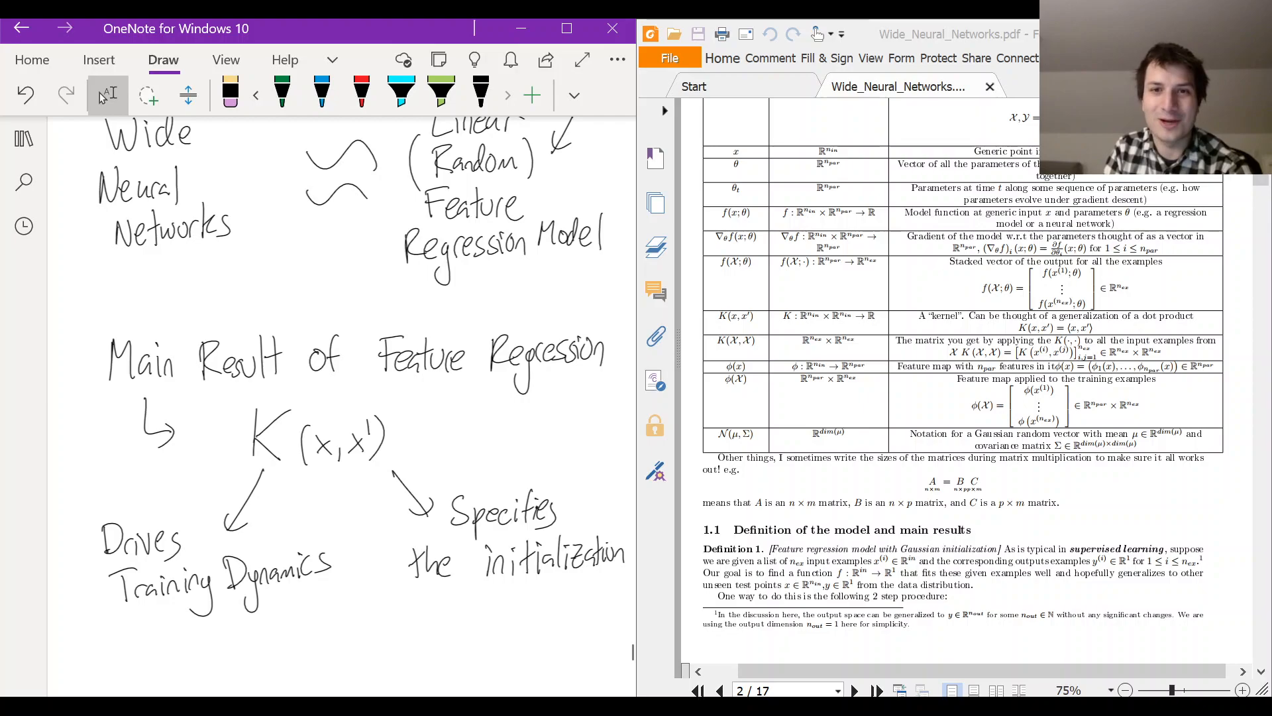
pyautogui.scroll(-5, 985, 329)
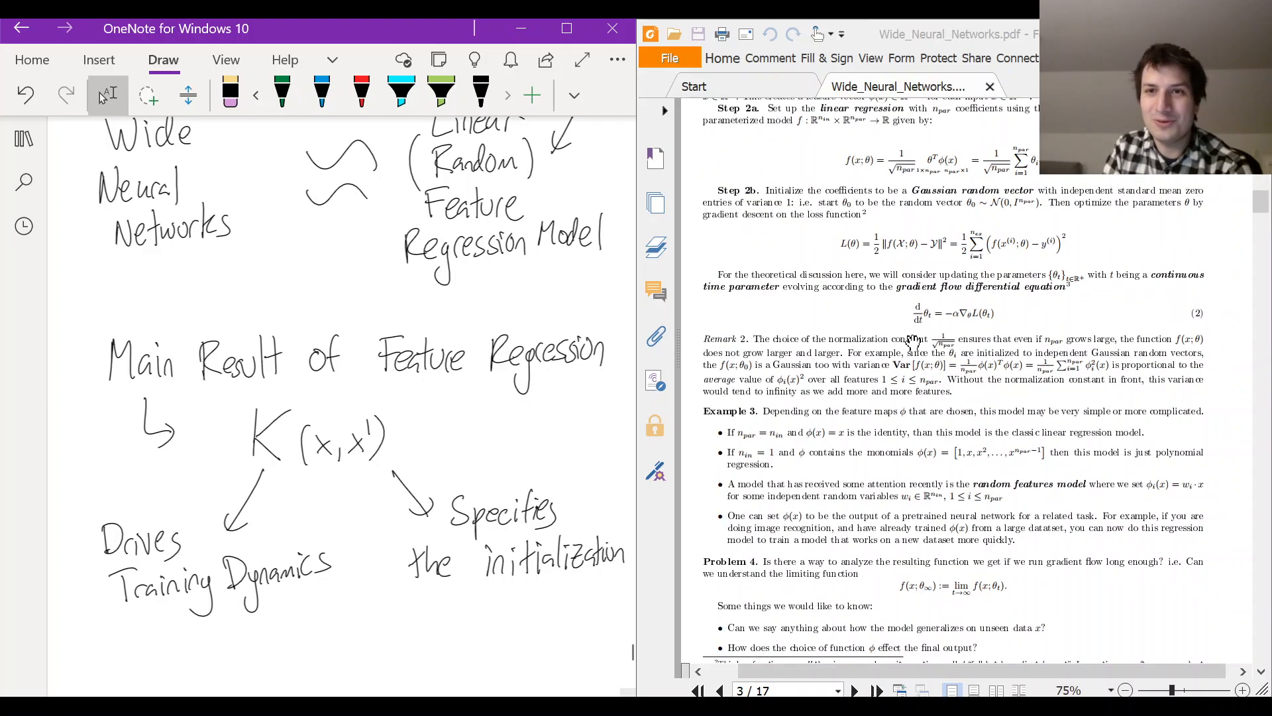
pyautogui.scroll(7, 800, 297)
pyautogui.scroll(-10, 800, 297)
pyautogui.scroll(-8, 895, 329)
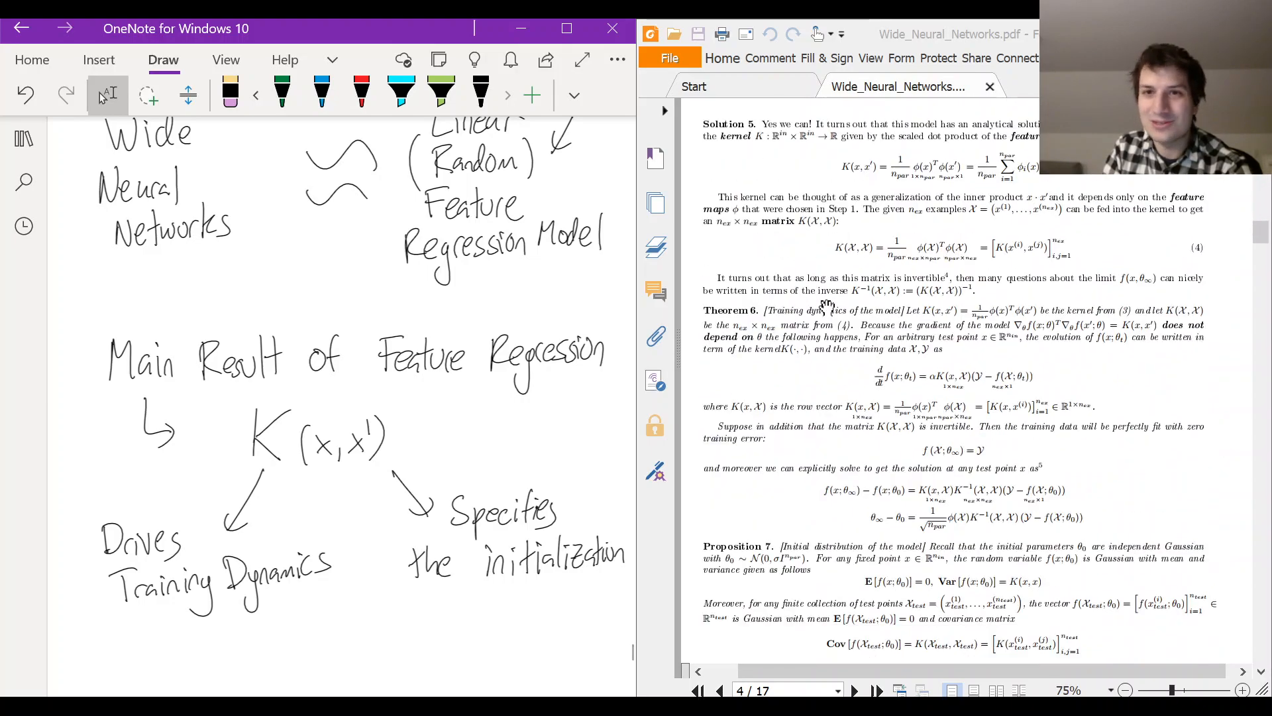